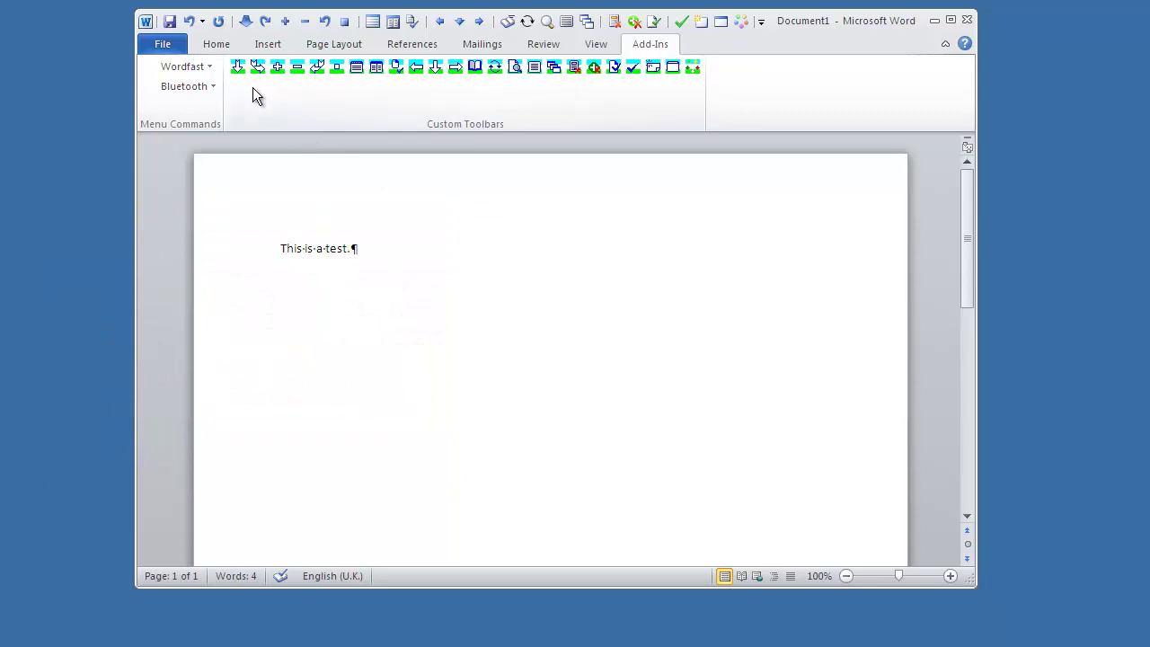
# - Translate 'This is a test.' as 'Ceci est un test.' in a Wordfast segment and close it
pyautogui.click(238, 66)
pyautogui.write('Ceci est un test.')
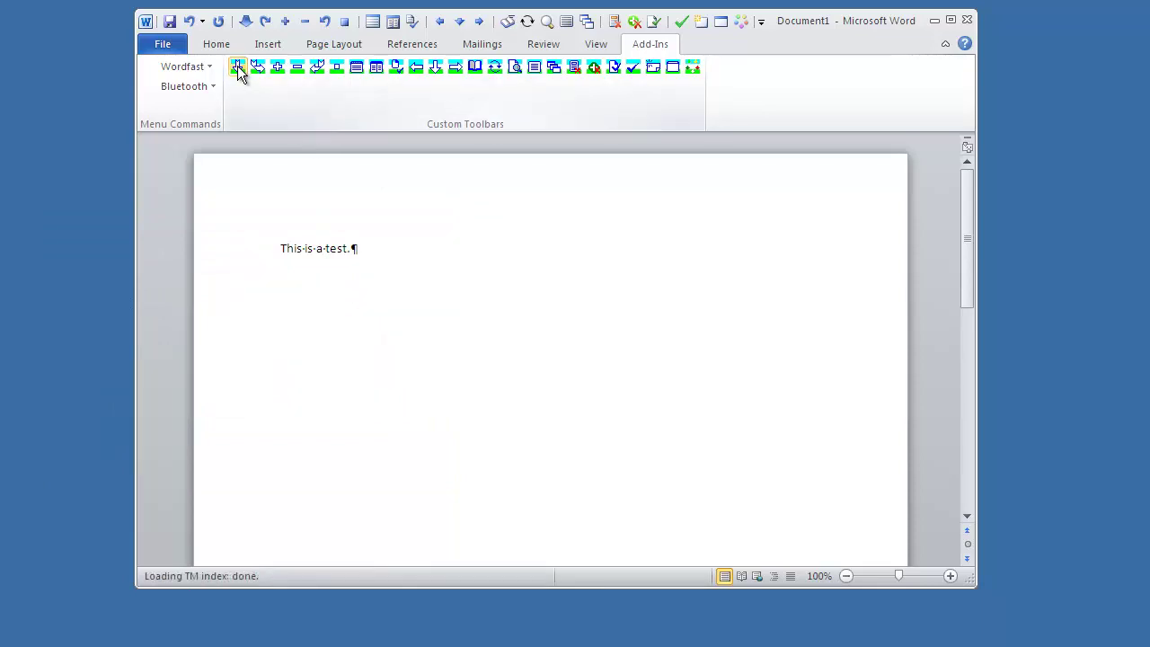
pyautogui.click(336, 68)
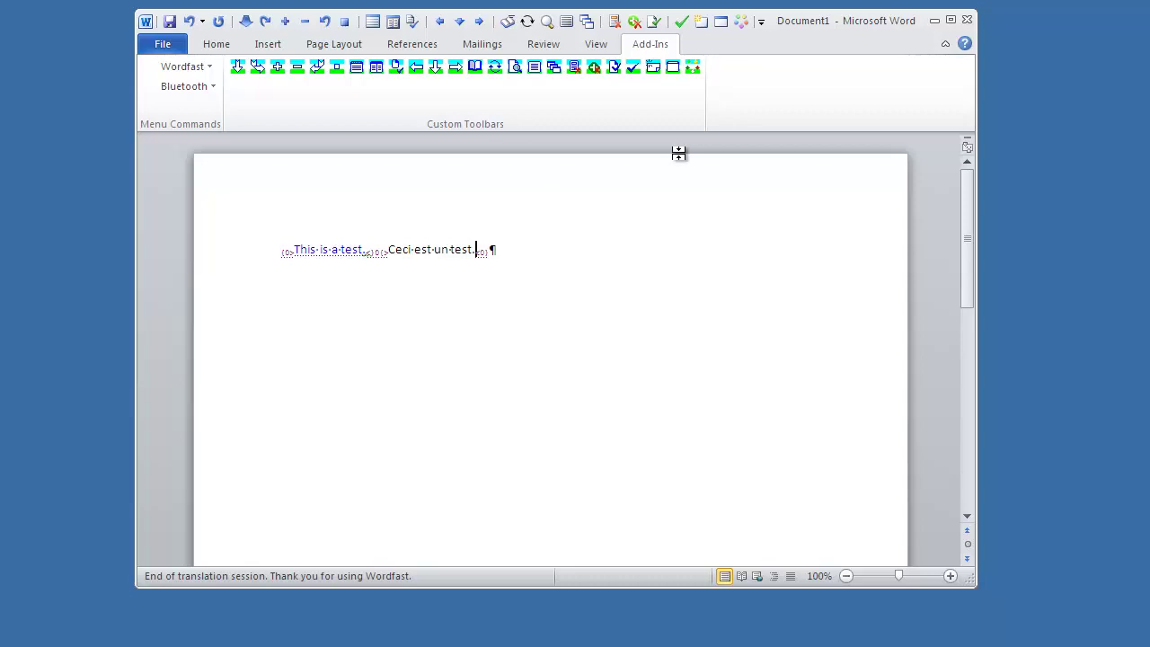
# - Quit Word, force-end it when it hangs, skip the error report, and restart it
pyautogui.click(967, 18)
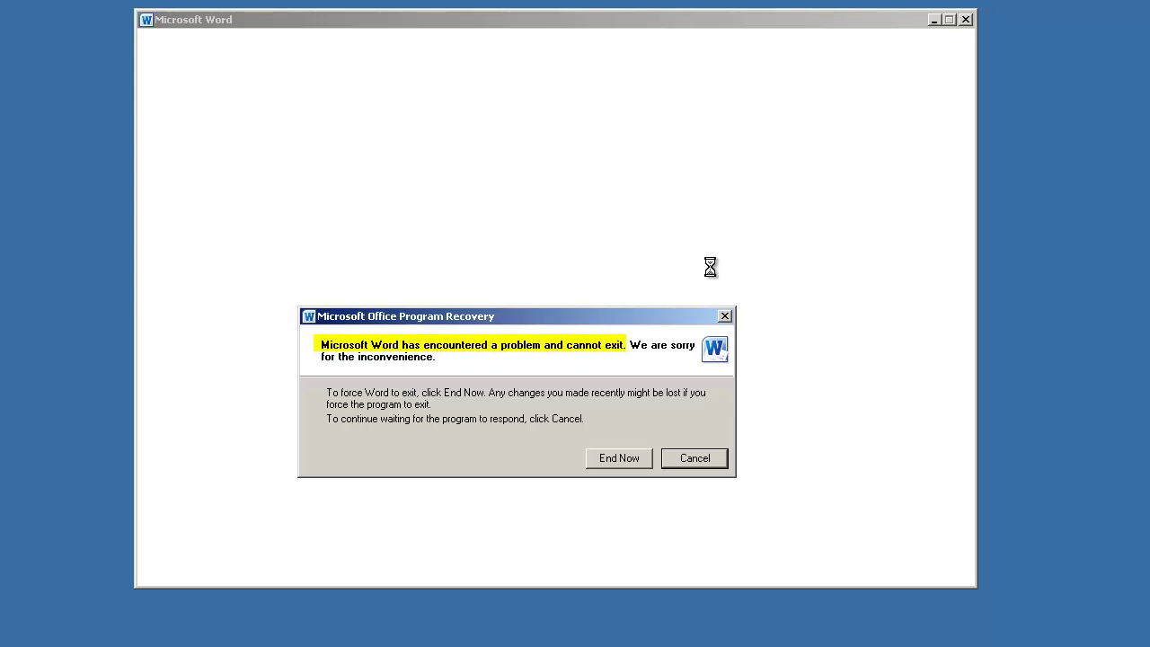
pyautogui.click(618, 467)
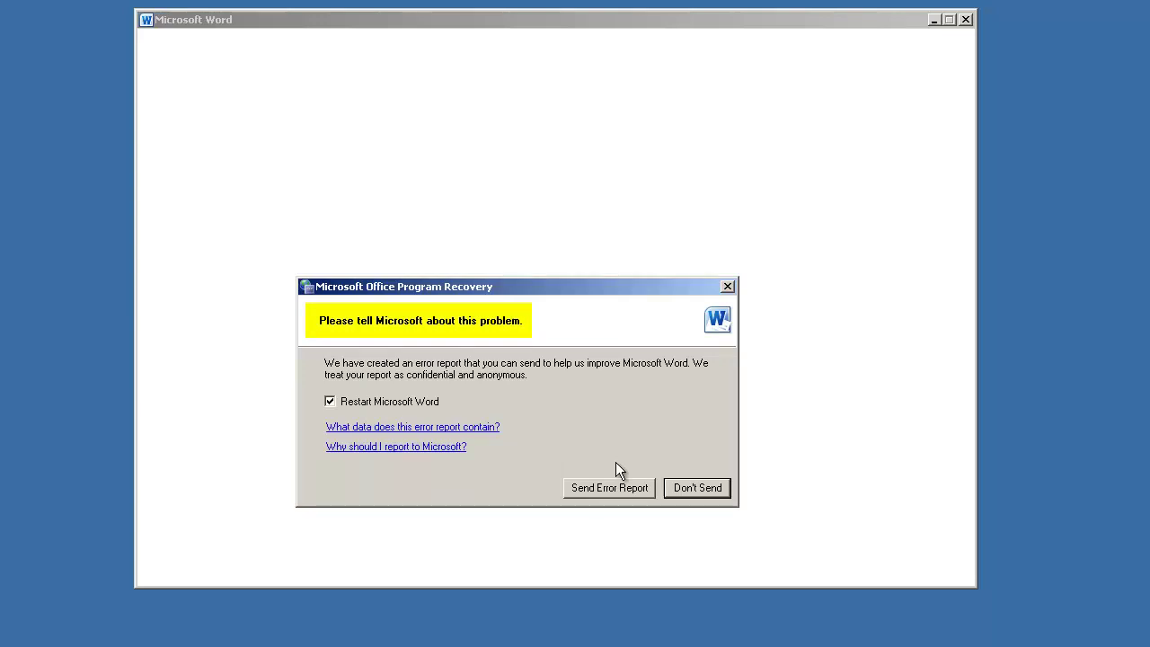
pyautogui.click(682, 482)
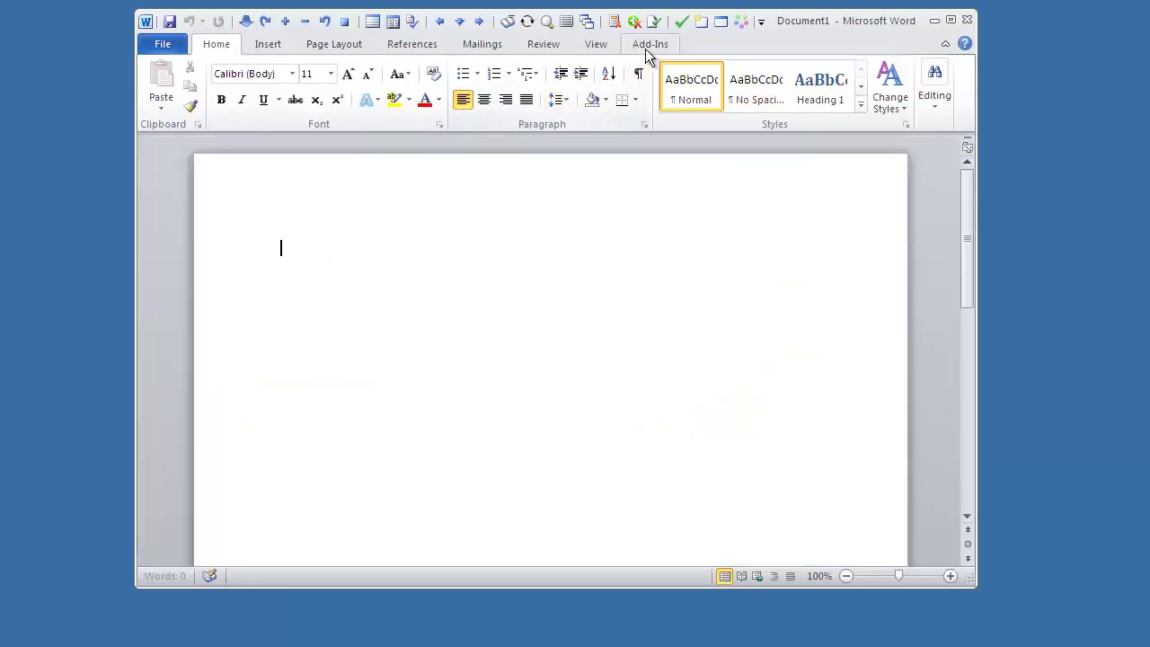
# - Show the Add-Ins tab with its Wordfast and Bluetooth menus
pyautogui.click(646, 48)
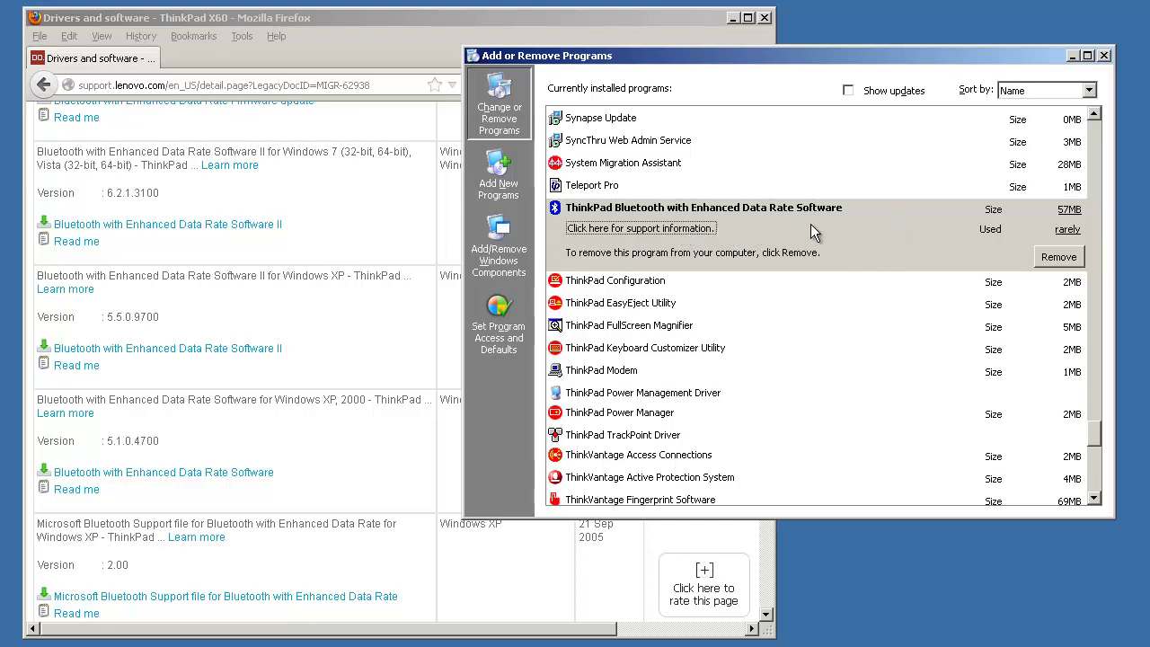
pyautogui.click(667, 231)
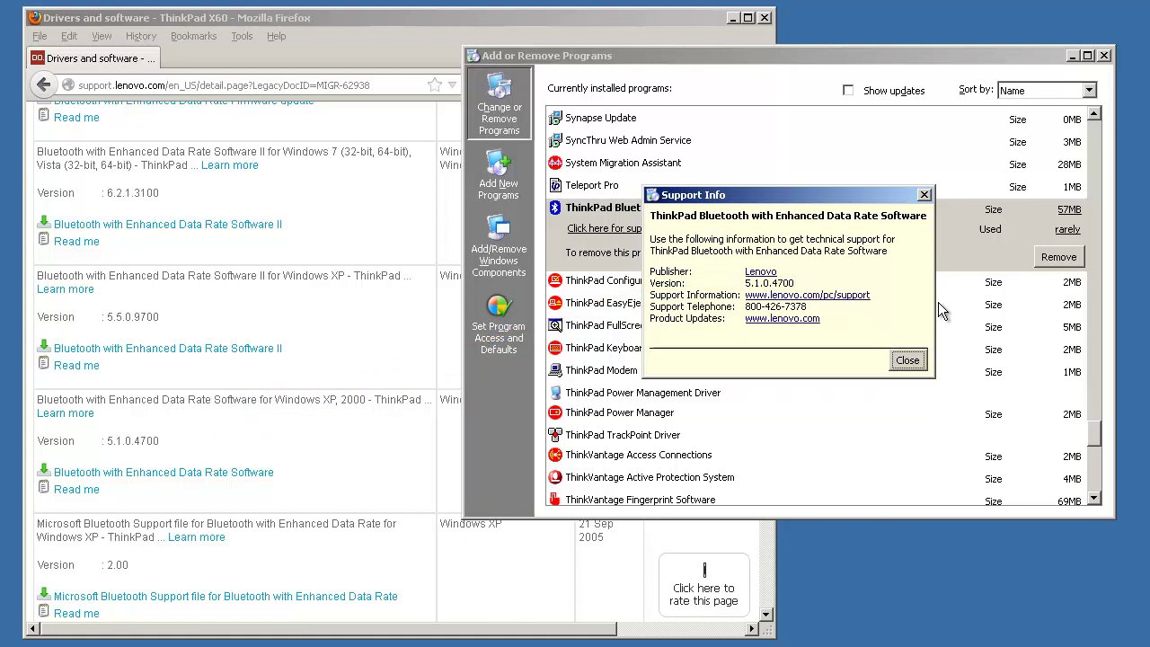
pyautogui.click(908, 362)
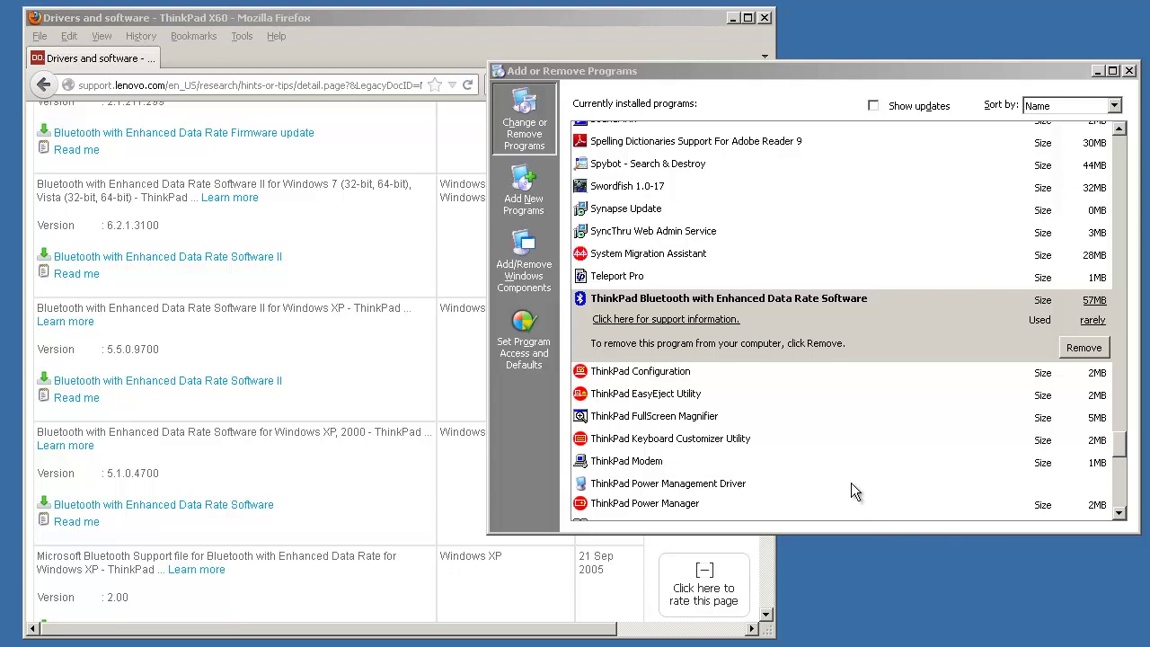
# - Confirm installed Bluetooth version 5.5.0.9700 against the Lenovo download list, then close the windows
pyautogui.click(653, 319)
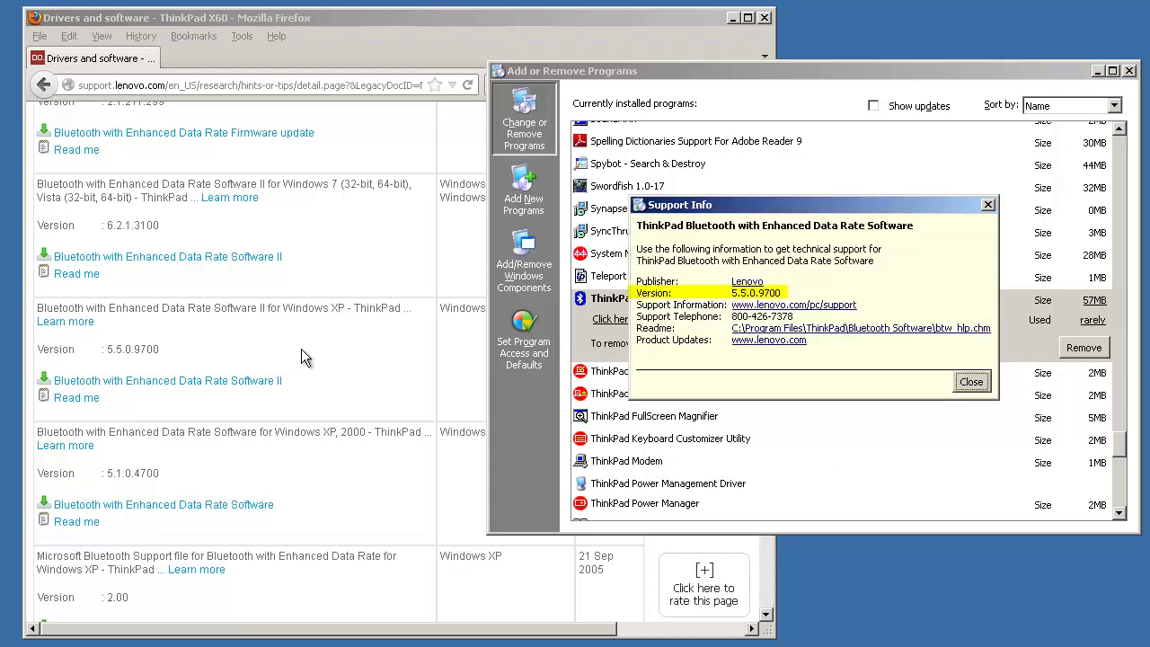
pyautogui.click(196, 364)
pyautogui.click(612, 324)
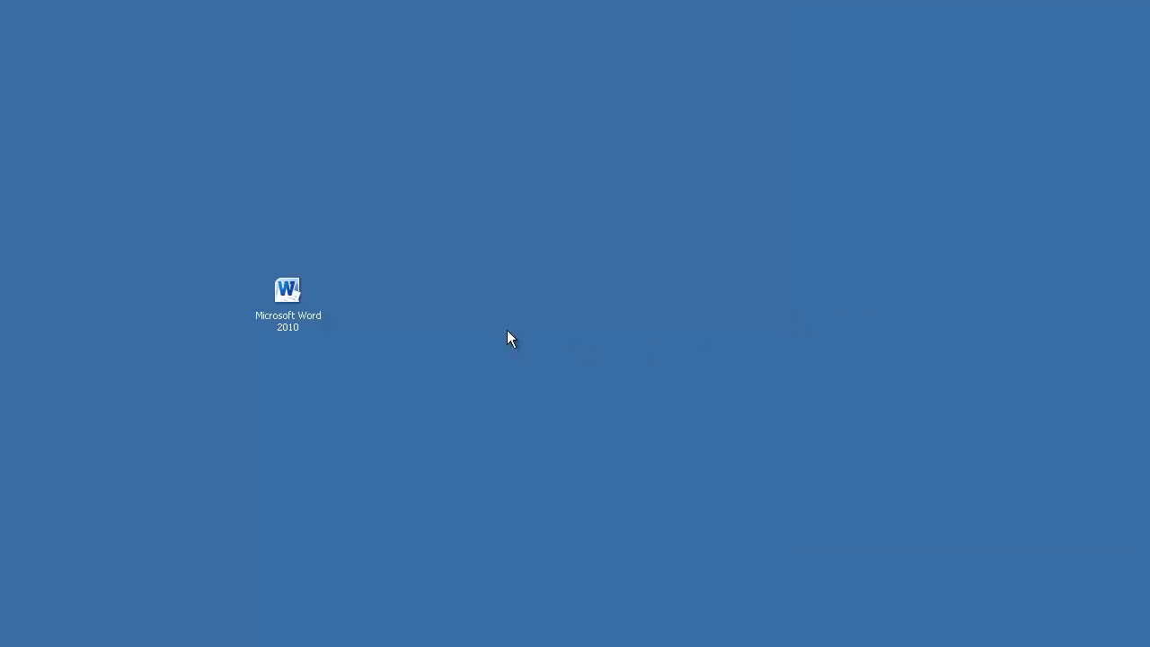
# - Relaunch Word 2010 from the desktop icon and check that Add-Ins shows only Wordfast
pyautogui.doubleClick(280, 287)
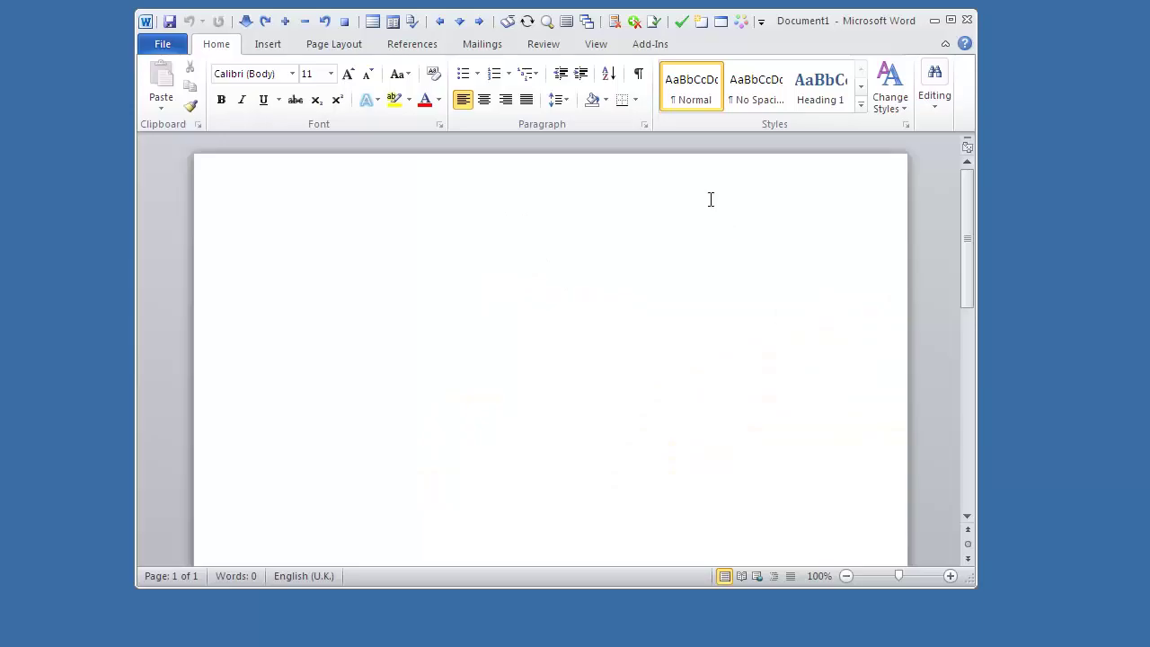
pyautogui.click(646, 45)
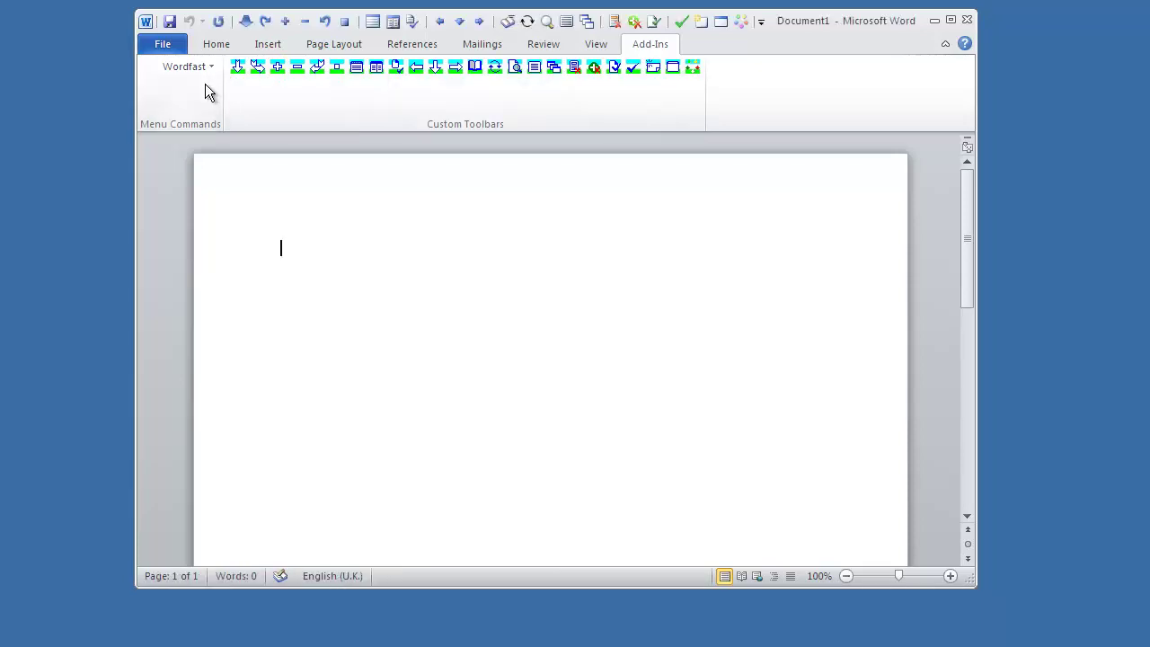
pyautogui.click(166, 47)
pyautogui.click(192, 377)
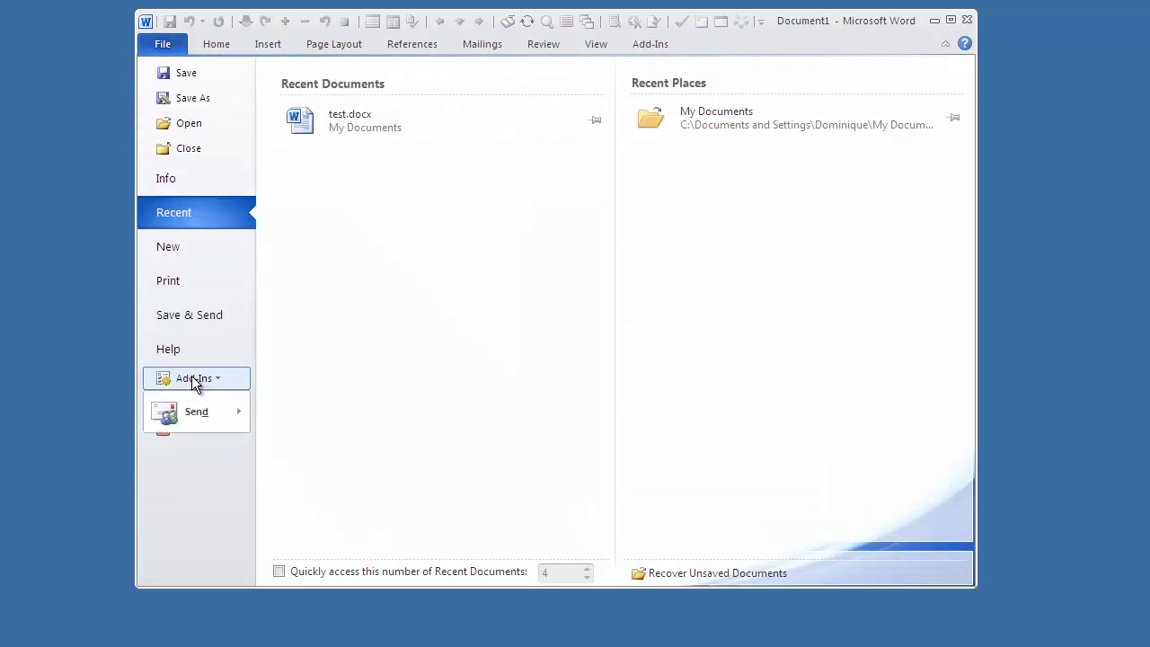
pyautogui.moveTo(196, 412)
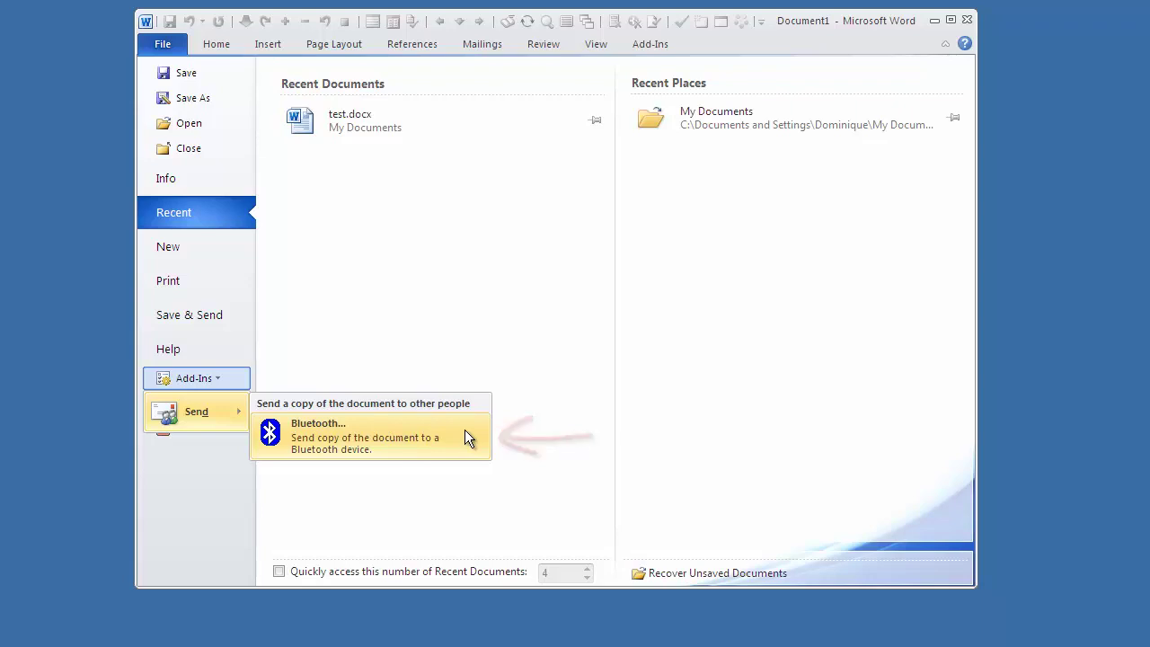
pyautogui.click(502, 360)
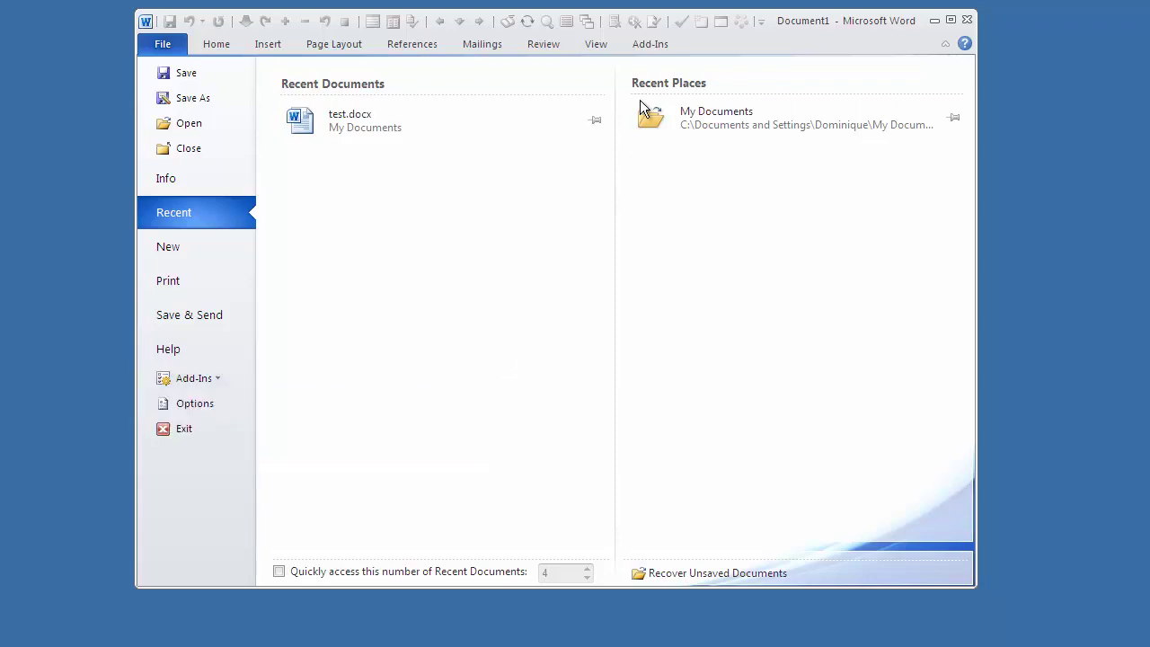
pyautogui.click(655, 47)
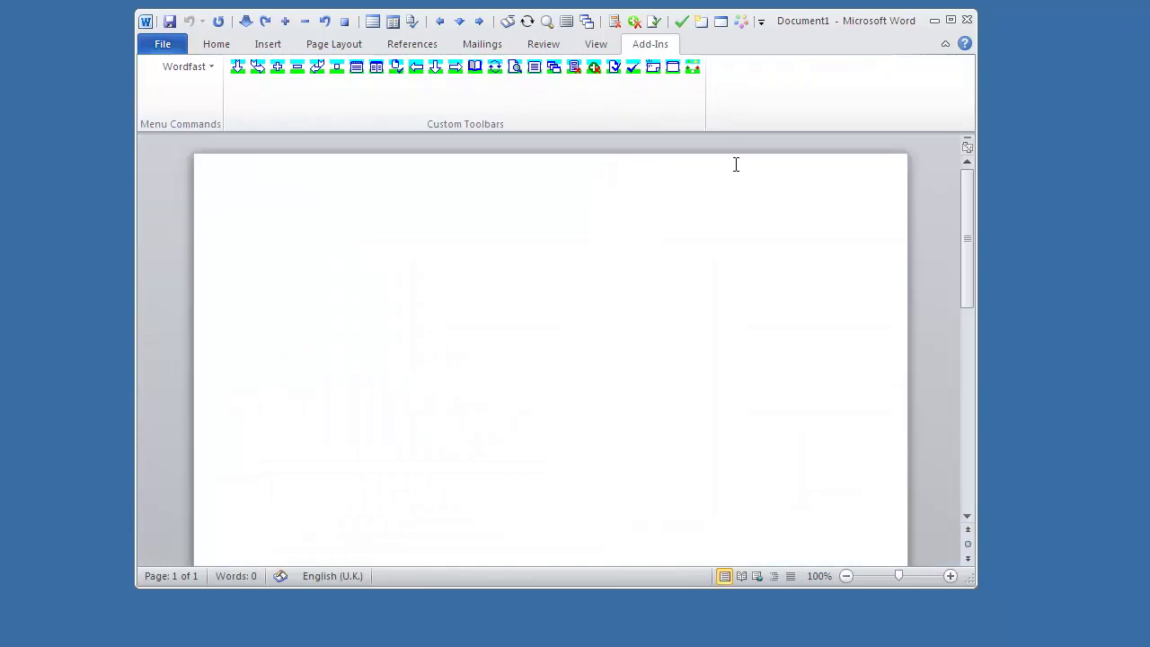
# - Use the last Wordfast toolbar button, quit Word with no hang, then relaunch Word 2010
pyautogui.click(695, 67)
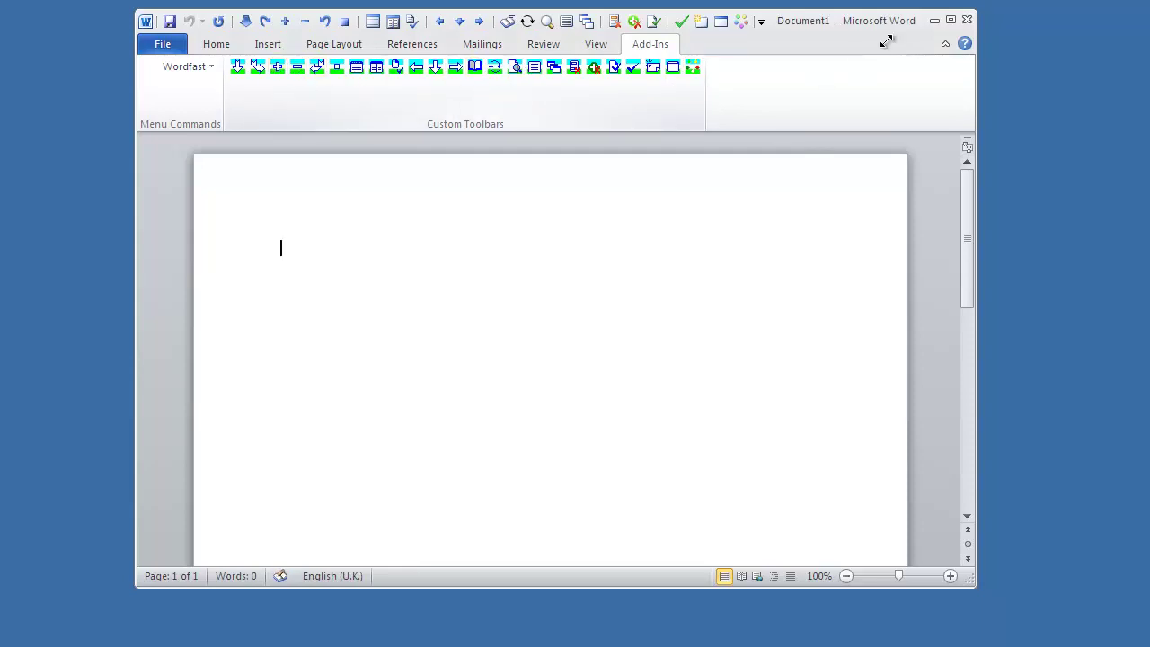
pyautogui.click(970, 19)
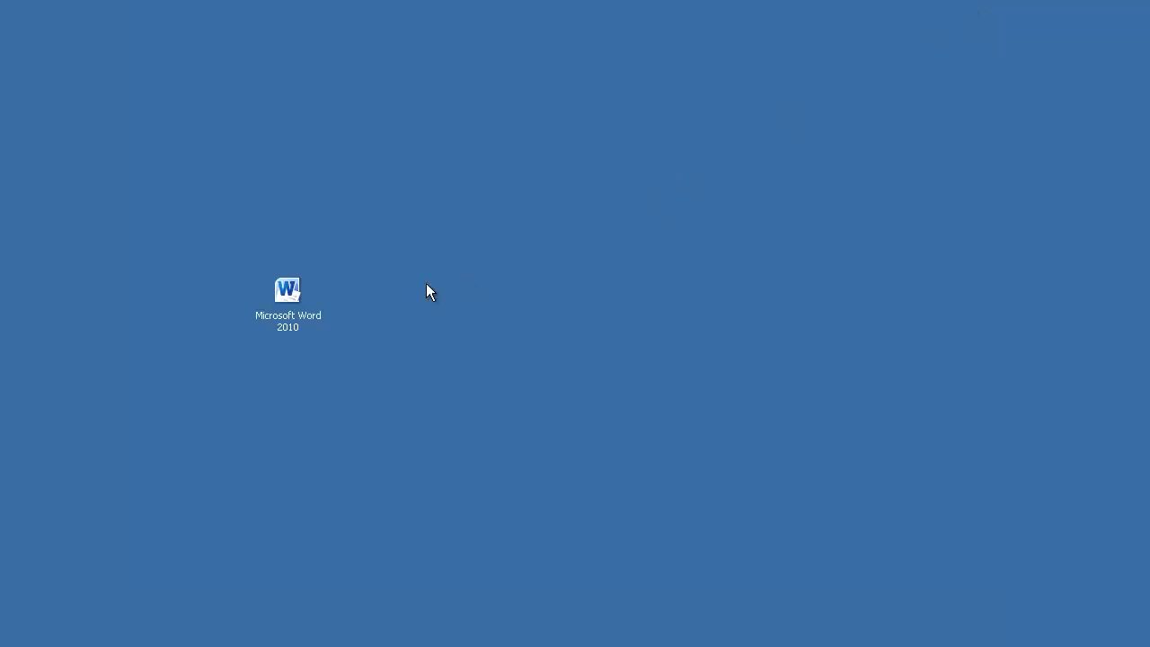
pyautogui.doubleClick(285, 288)
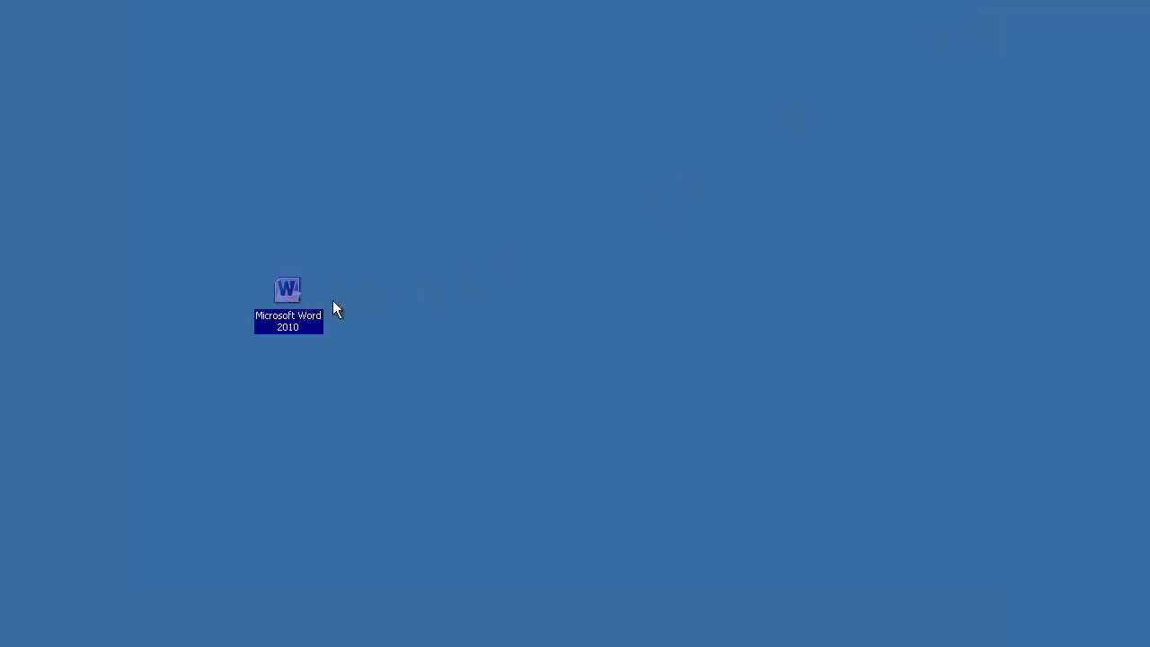